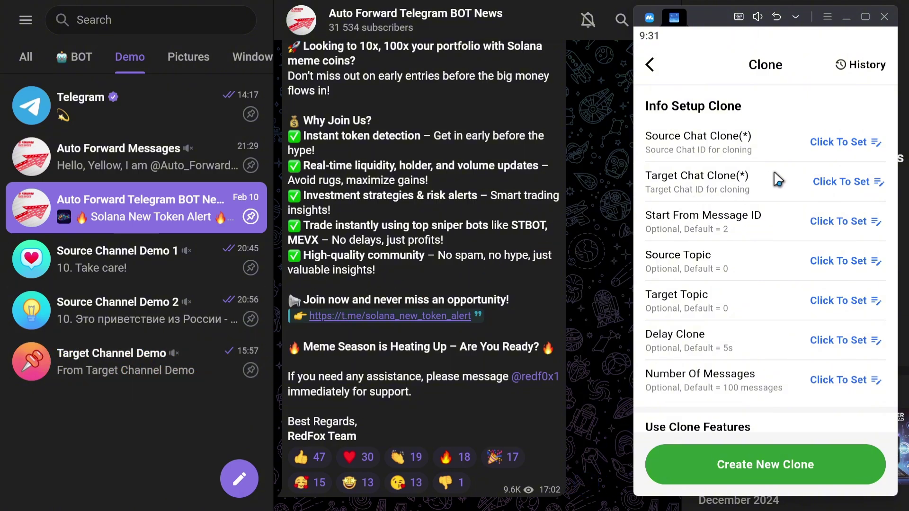
- Set the clone's source chat to Source Channel Demo 1
click(842, 142)
click(708, 110)
text(sour)
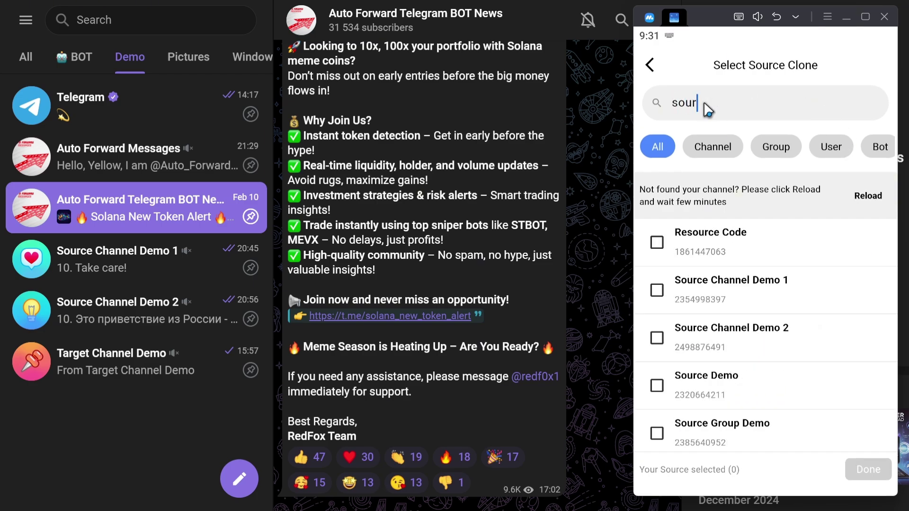
text(ce chan)
click(656, 242)
click(870, 434)
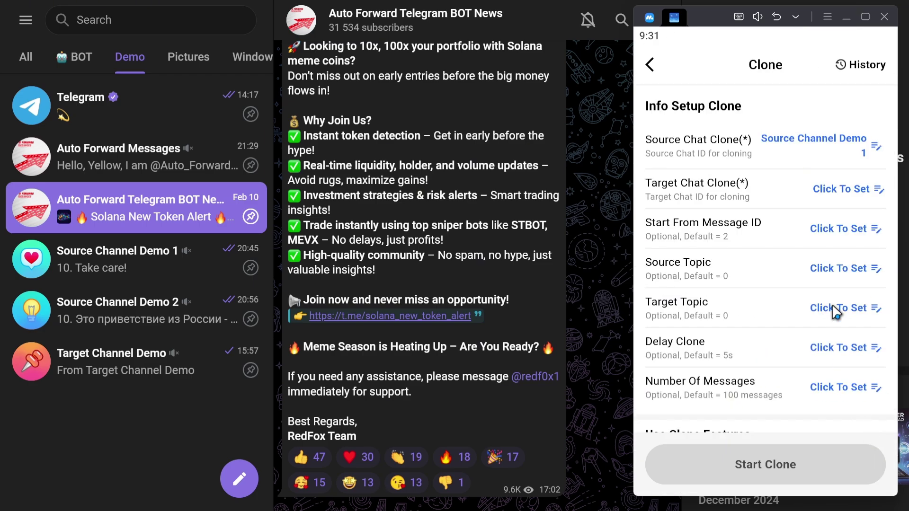
- Set the clone's target chat to Target Channel Demo
click(847, 189)
click(729, 110)
text(targe)
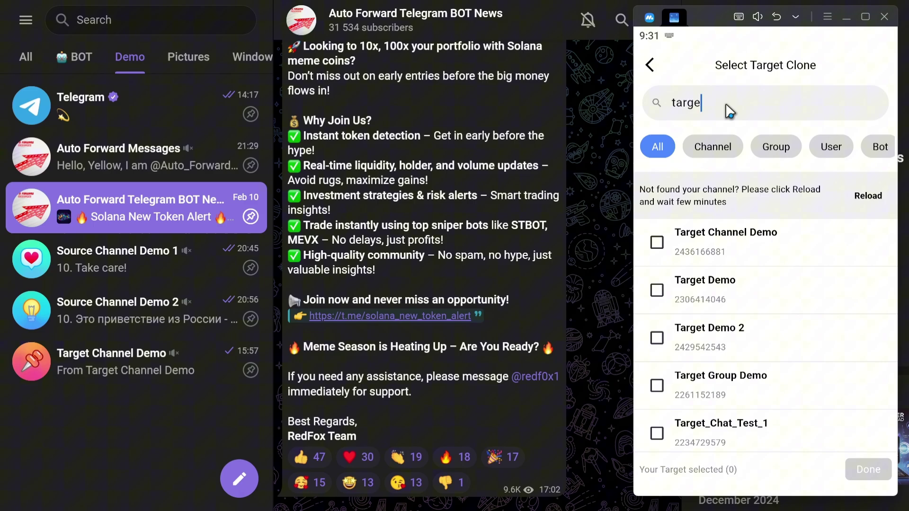
text(t)
click(657, 242)
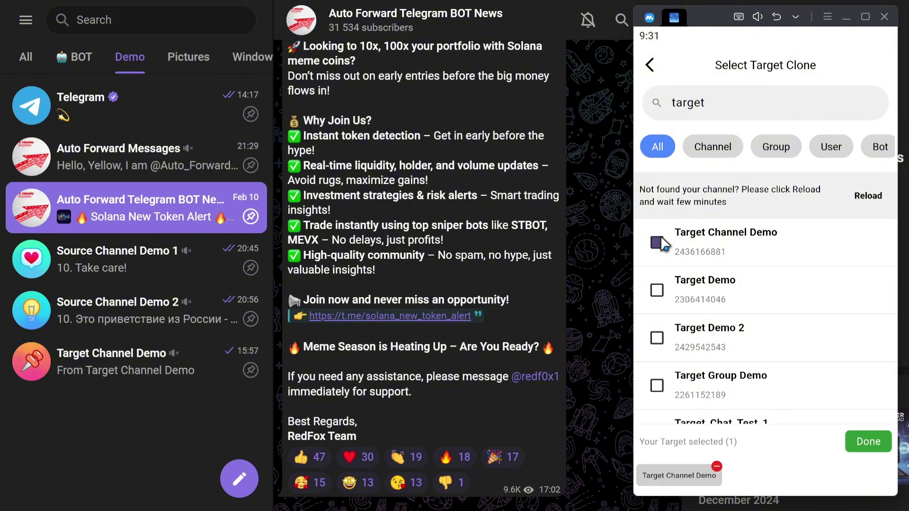
click(868, 440)
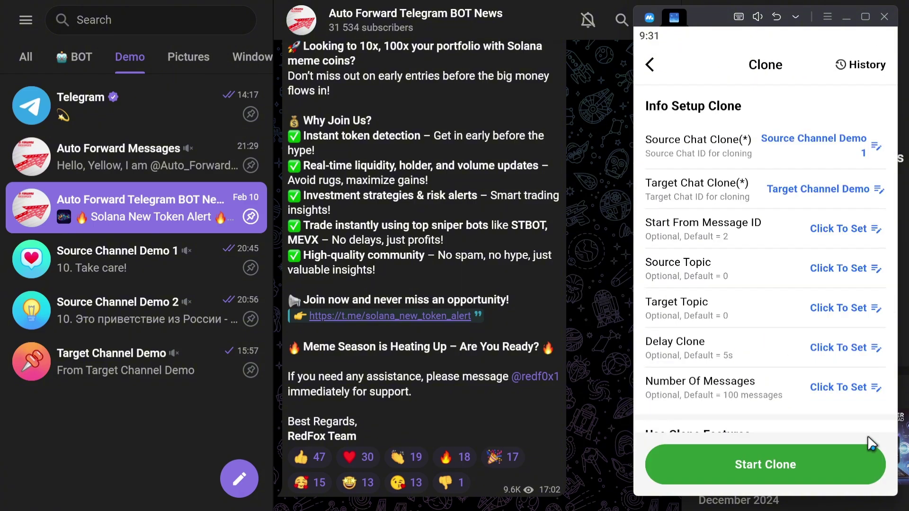
- Read message 1's ID from its copied link in Source Channel Demo 1 and set the start message ID to 5
click(189, 267)
right_click(364, 241)
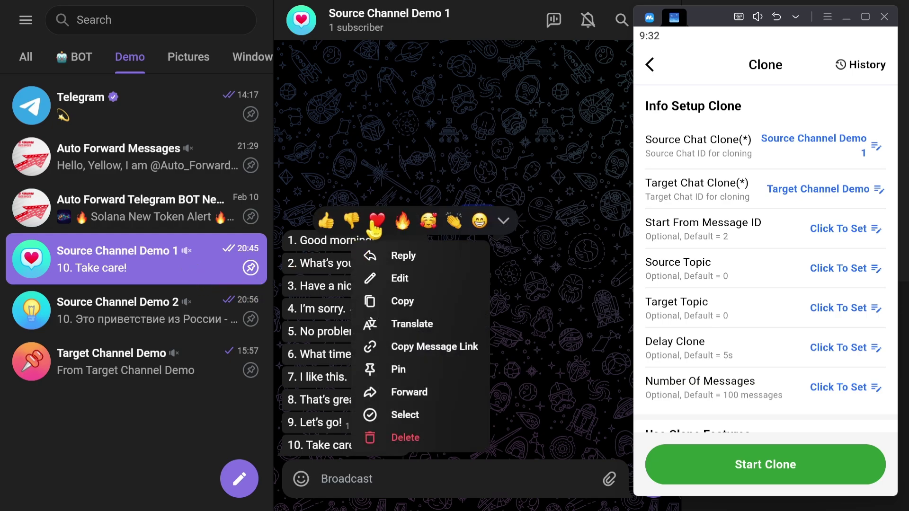
click(376, 217)
right_click(373, 220)
click(432, 316)
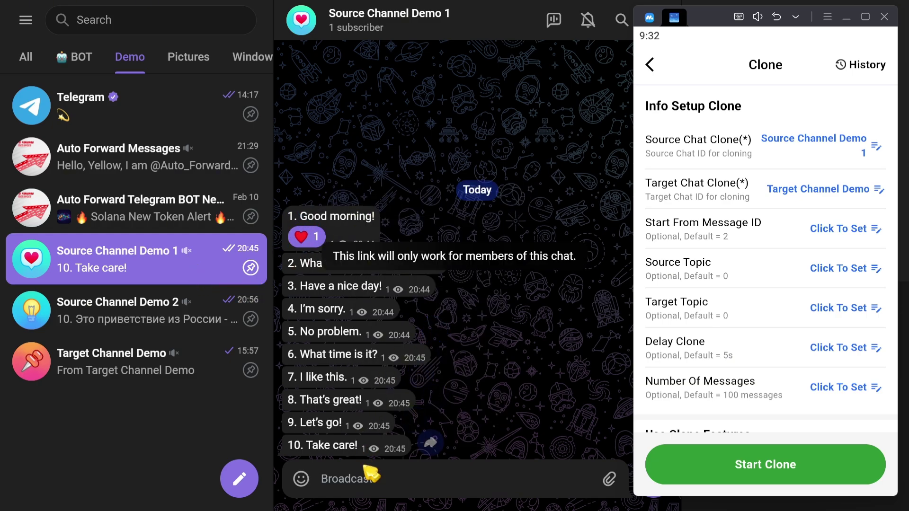
click(369, 477)
key(ctrl+v)
drag(464, 478, 493, 478)
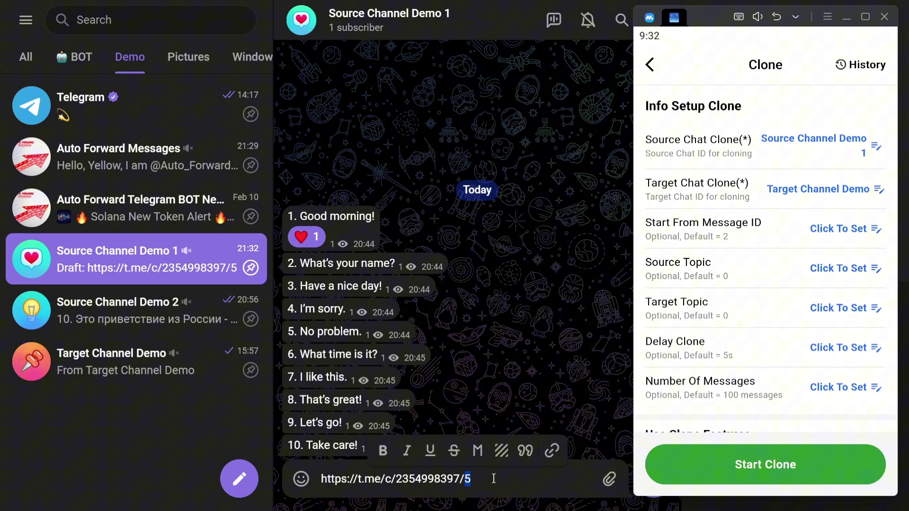
click(850, 236)
key(ctrl+v)
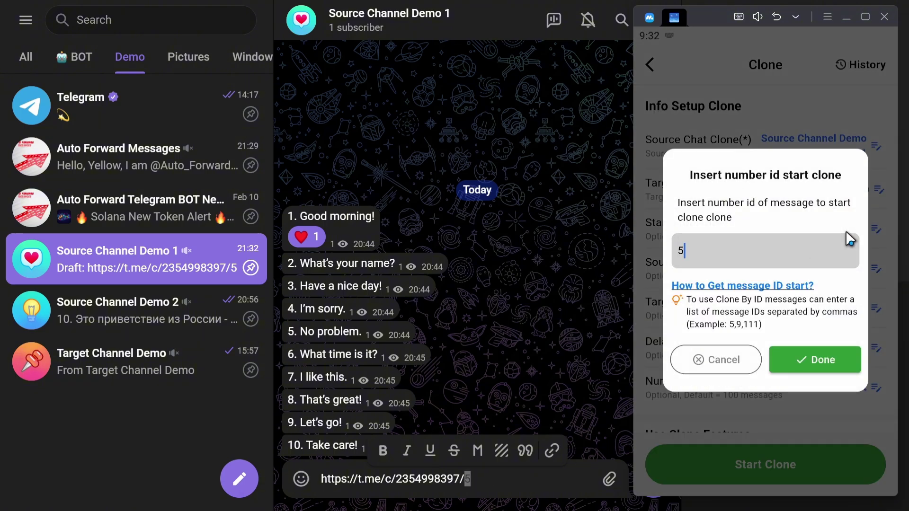
click(800, 361)
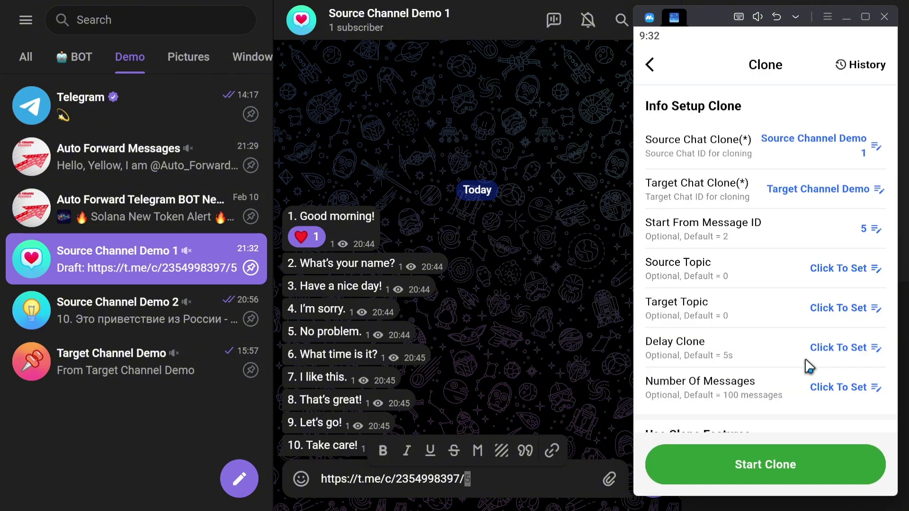
- Clear the message field, select messages 1–10 to count them, and set Number Of Messages to 10
click(423, 479)
key(ctrl+a)
key(BackSpace)
click(303, 237)
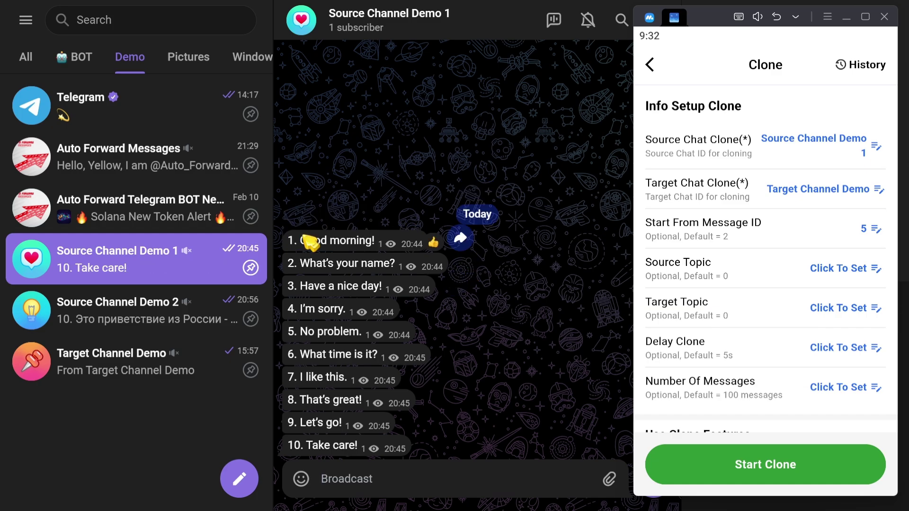
right_click(310, 242)
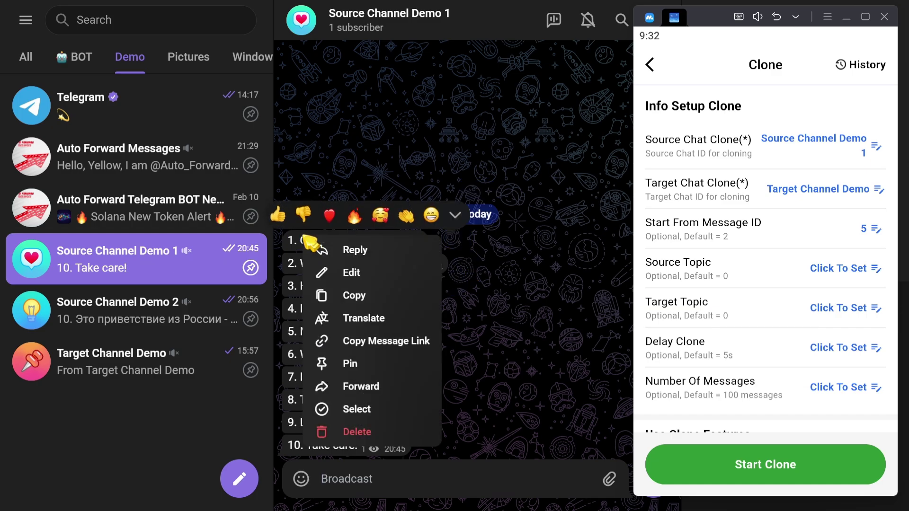
click(349, 410)
drag(292, 264, 291, 452)
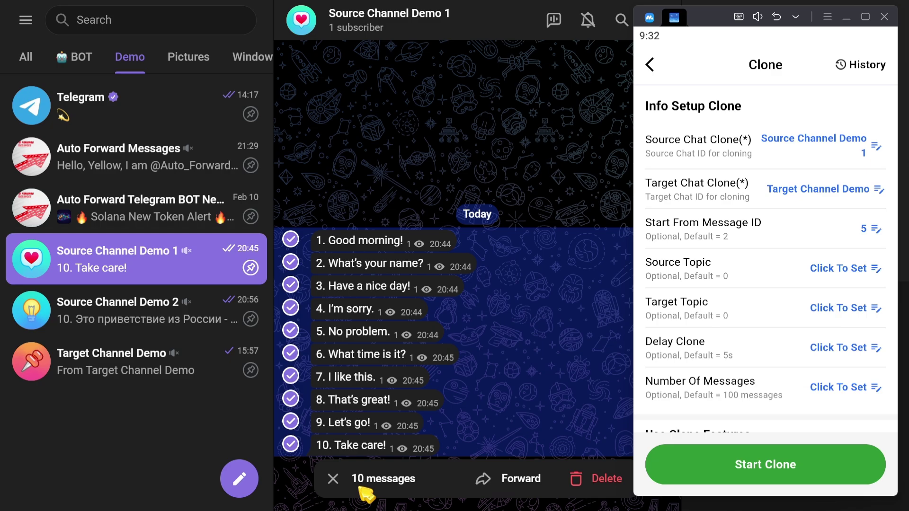
click(847, 391)
text(10)
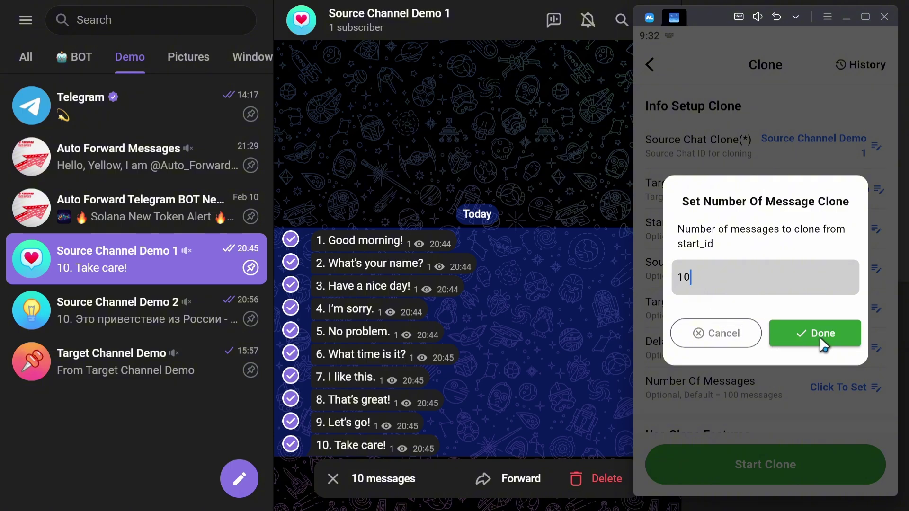
click(820, 337)
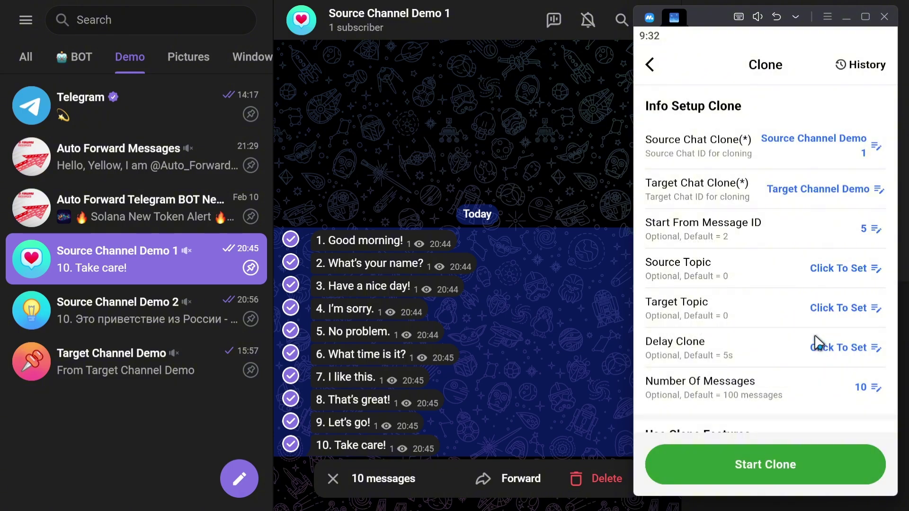
click(332, 479)
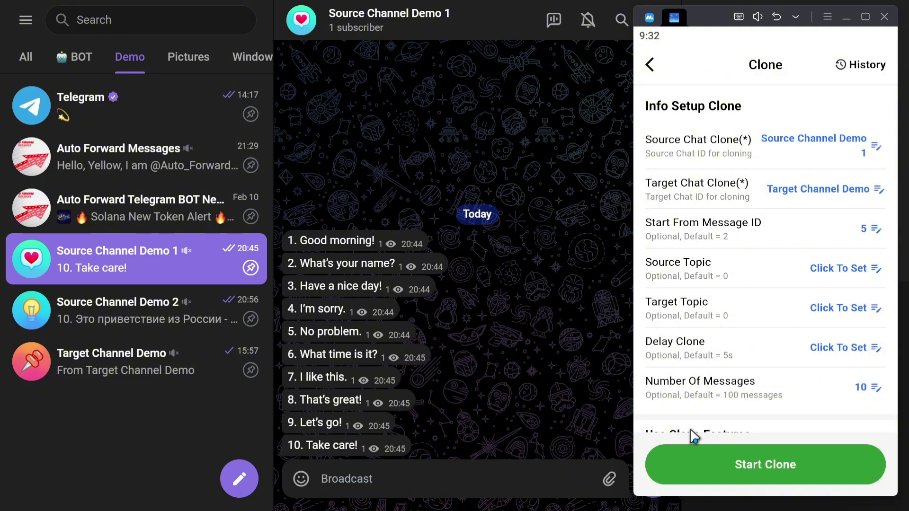
- Choose English as the source language and Hindi as the target language (en -> hi) in Translate Language
drag(767, 421, 785, 244)
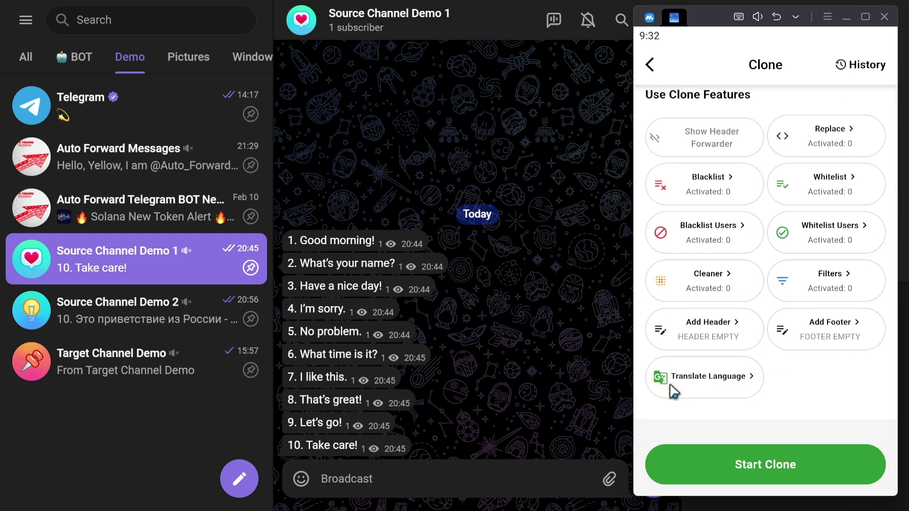
click(696, 390)
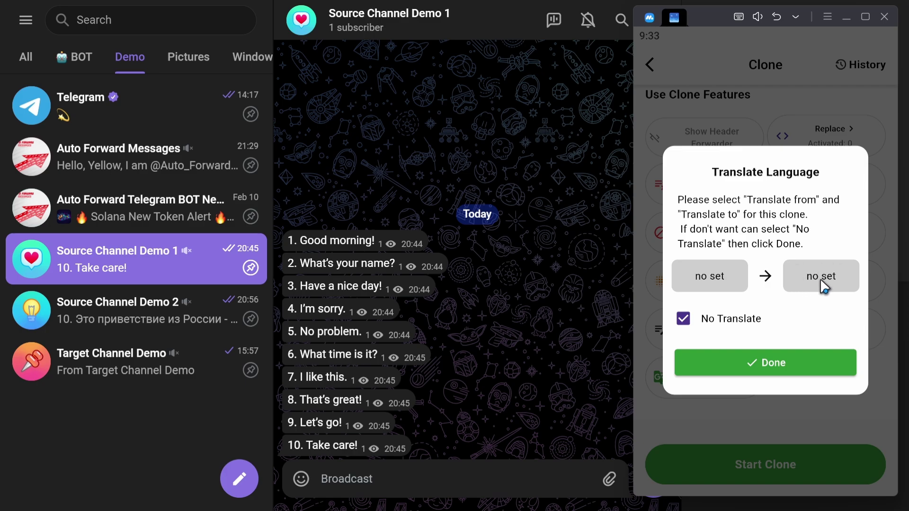
click(714, 284)
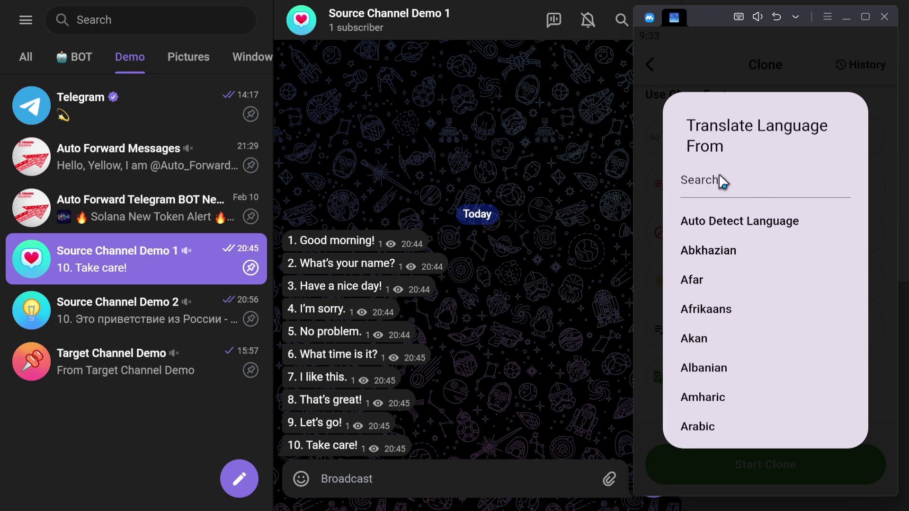
click(699, 185)
text(engli)
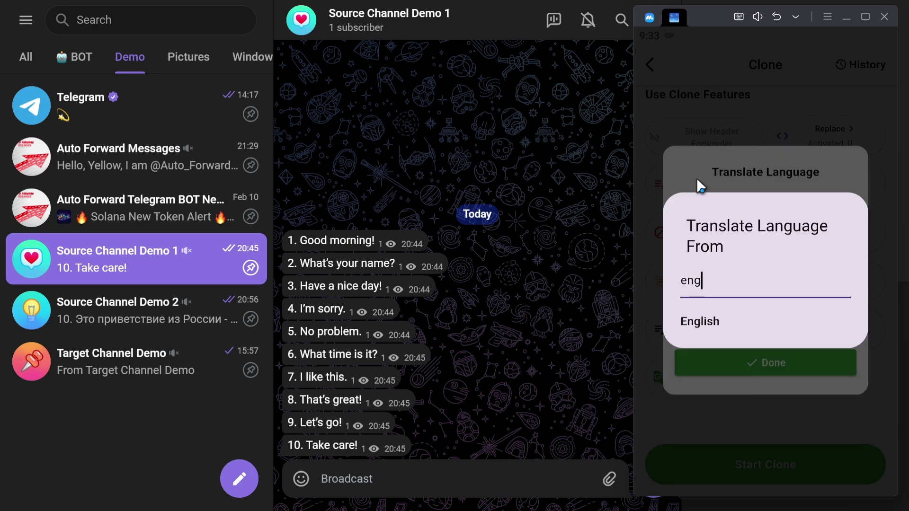
click(699, 321)
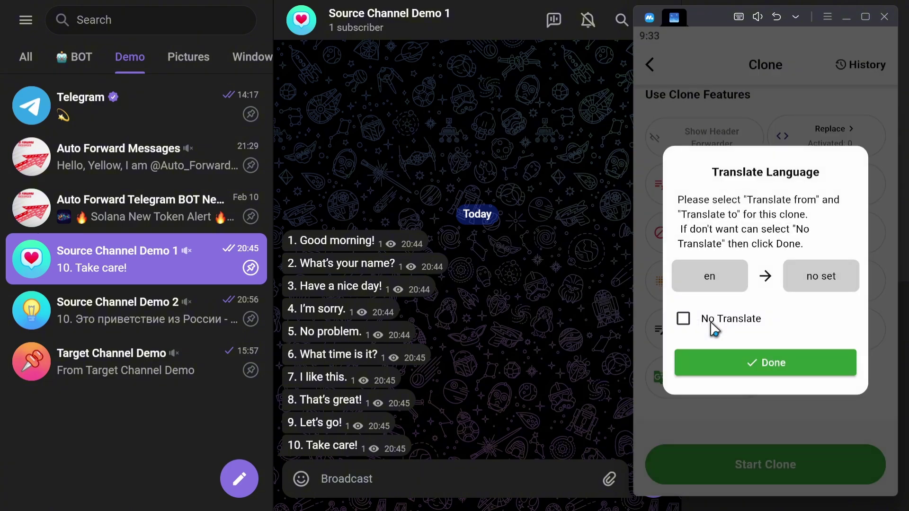
click(823, 283)
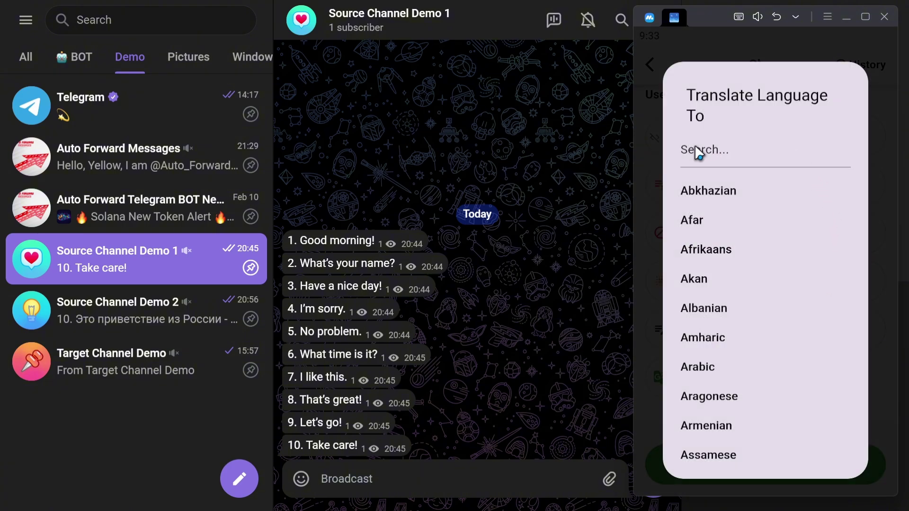
click(691, 148)
text(hin)
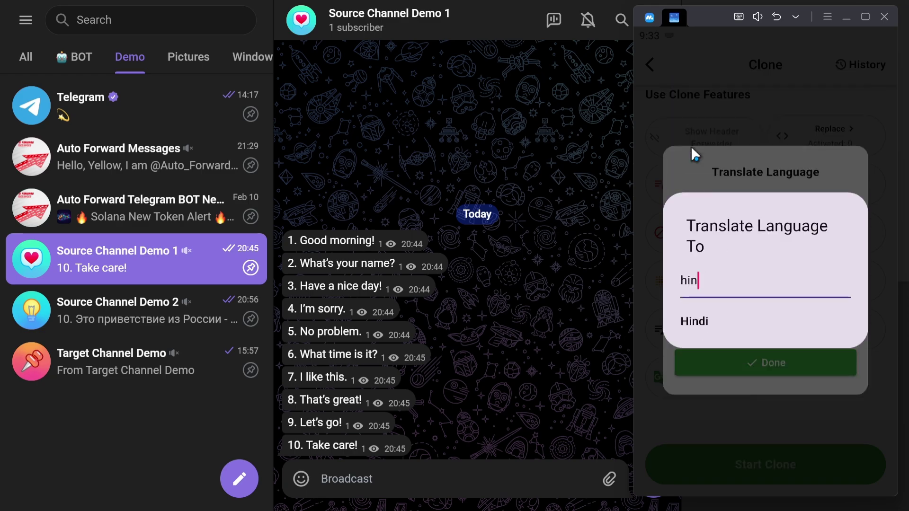
click(699, 322)
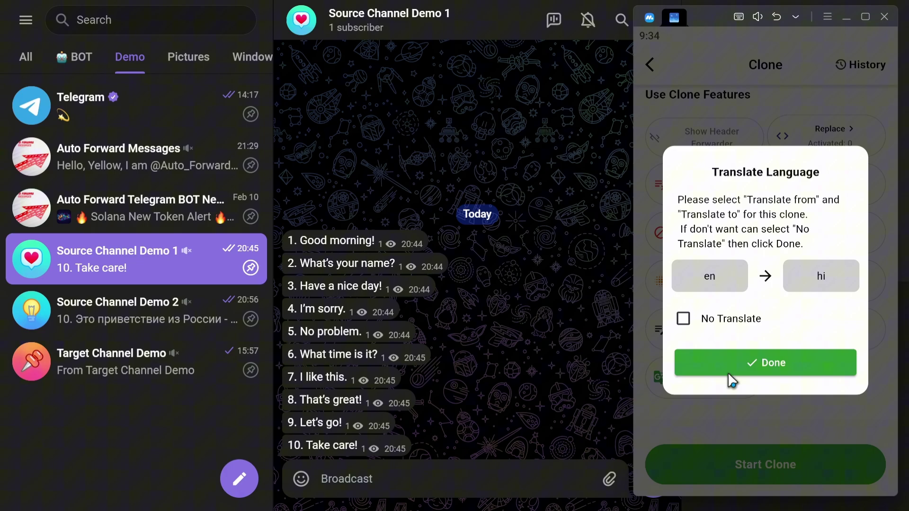
click(763, 363)
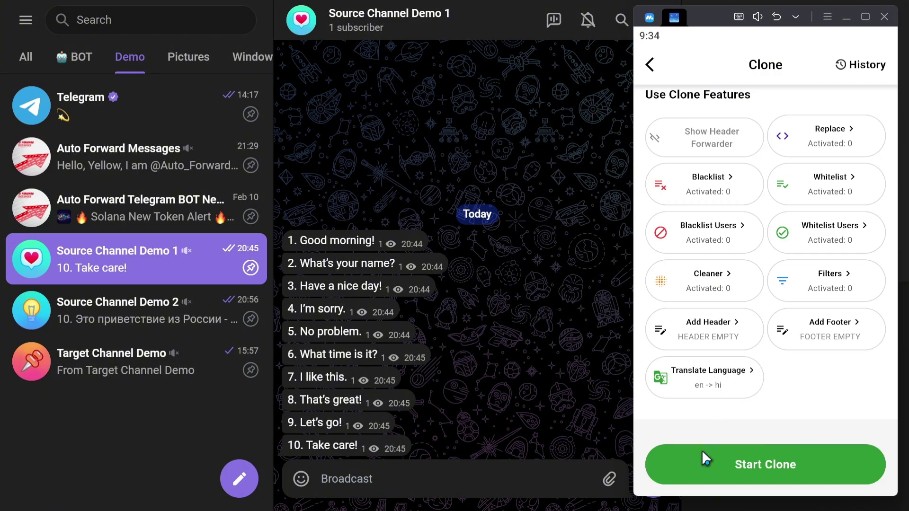
- Run the clone, check the ten Hindi messages in Target Channel Demo, then open Source Channel Demo 2
click(772, 466)
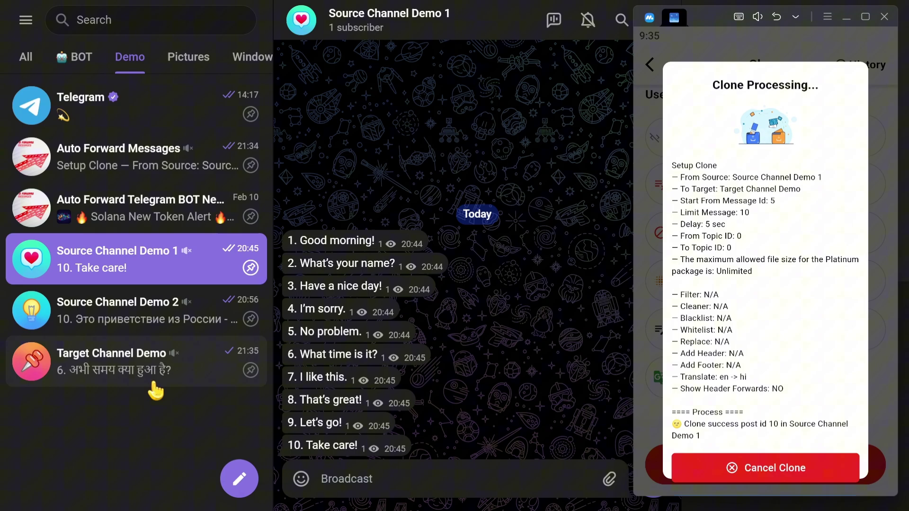
click(155, 384)
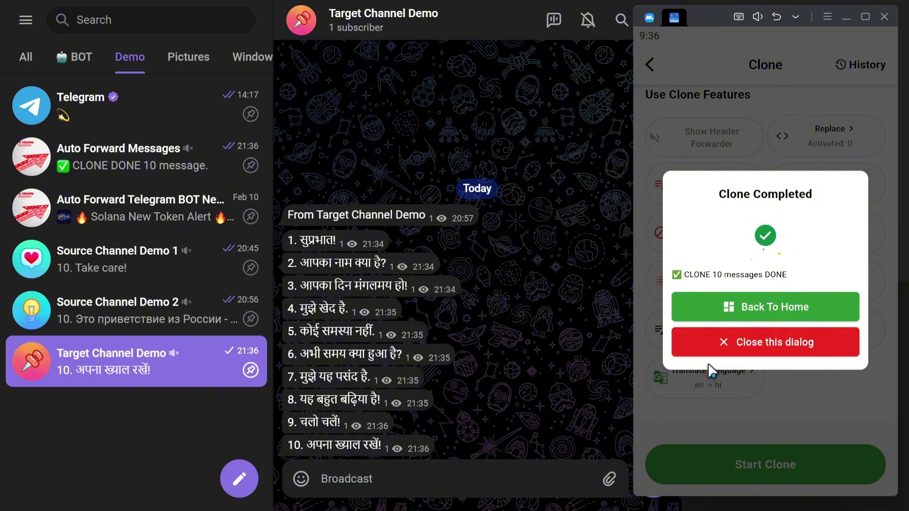
click(771, 345)
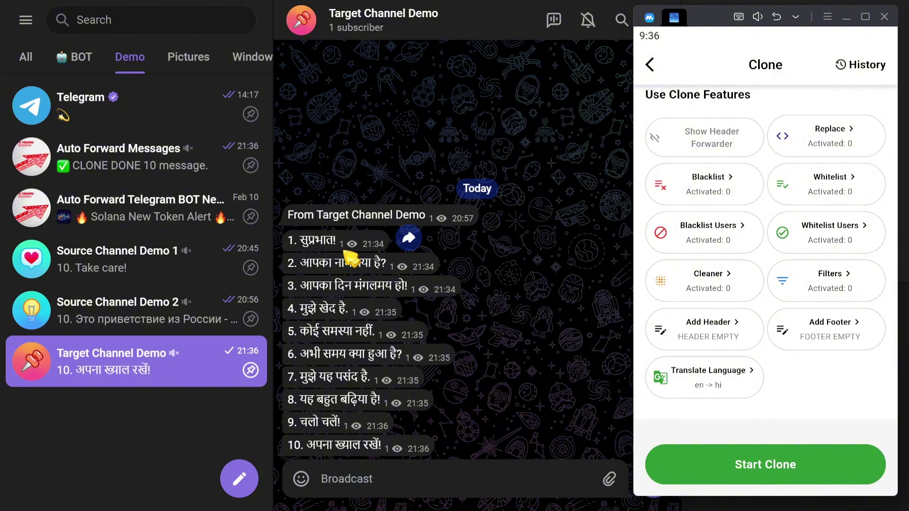
click(166, 322)
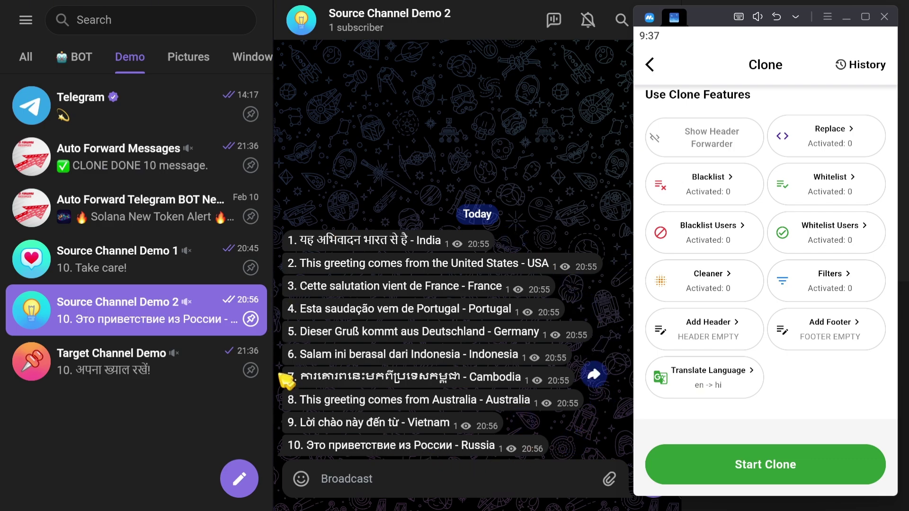
- Change the clone's source chat to Source Channel Demo 2
mouse_move(788, 168)
mouse_down()
mouse_move(805, 288)
mouse_move(801, 440)
mouse_up()
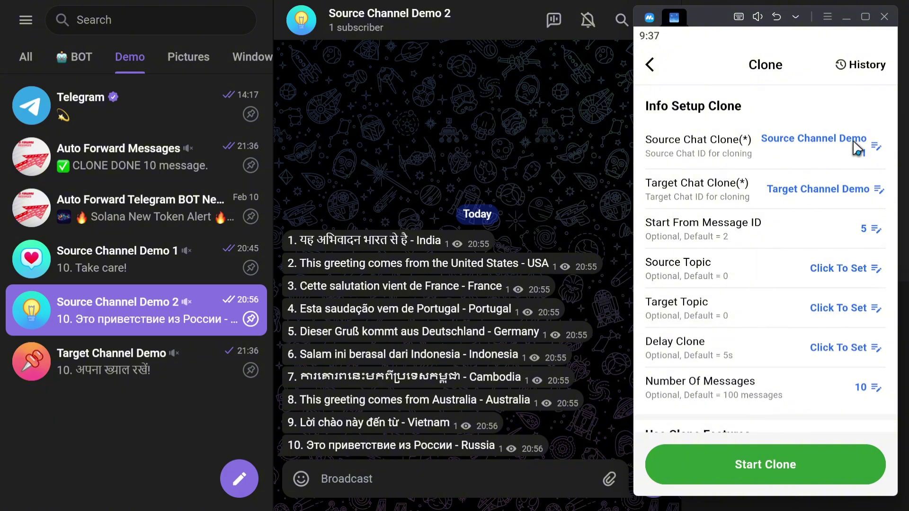
click(860, 142)
click(795, 116)
text(source)
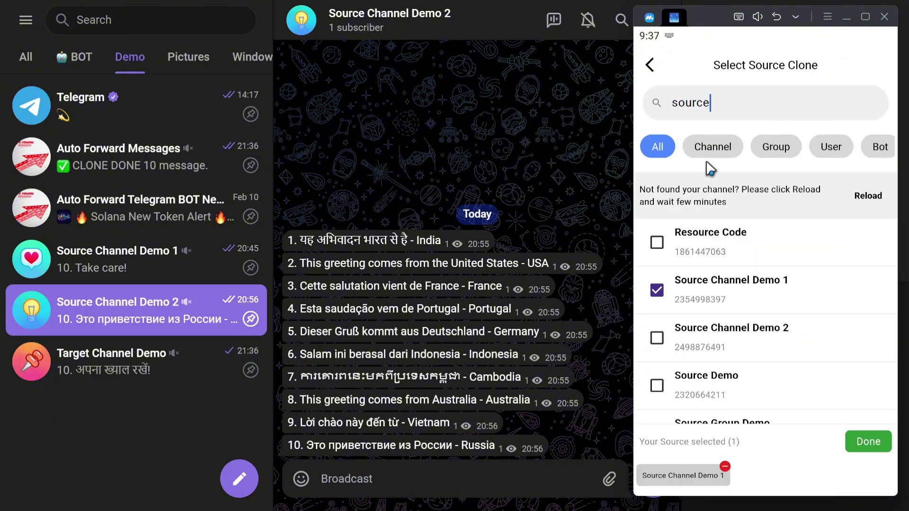
click(868, 441)
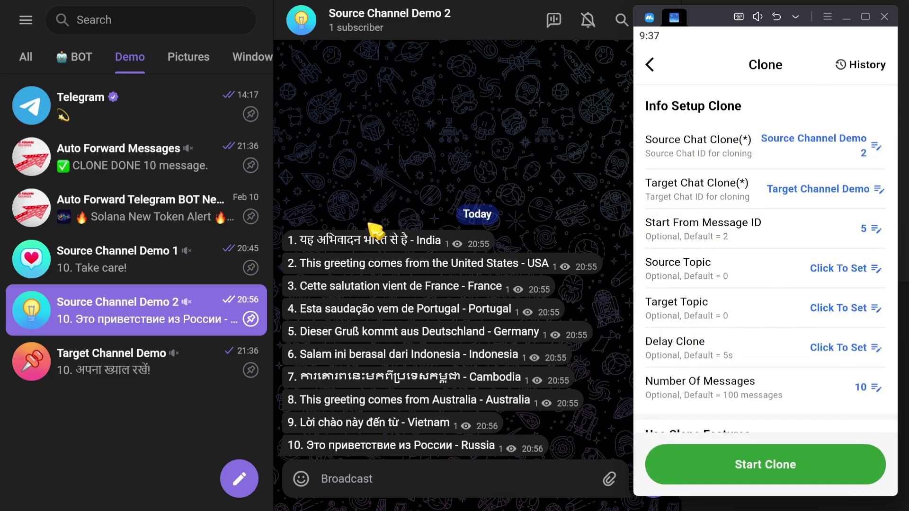
- Read message 1's ID from its copied link and set Start From Message ID to 3
right_click(349, 241)
click(432, 343)
key(ctrl+v)
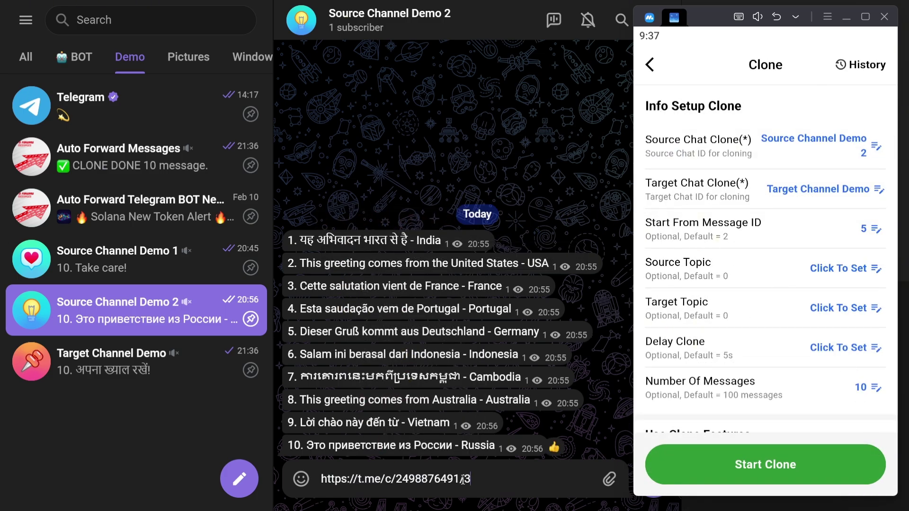
key(ctrl+a)
key(BackSpace)
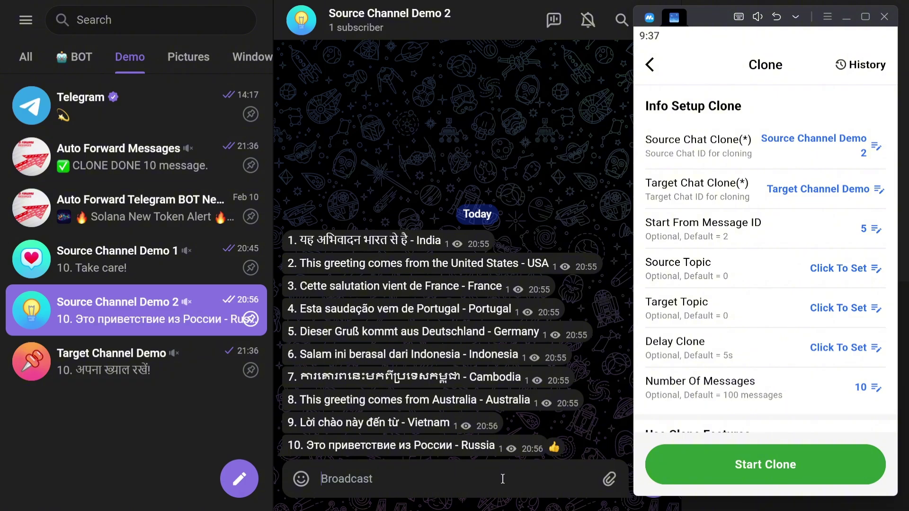
click(871, 228)
click(705, 255)
text(3)
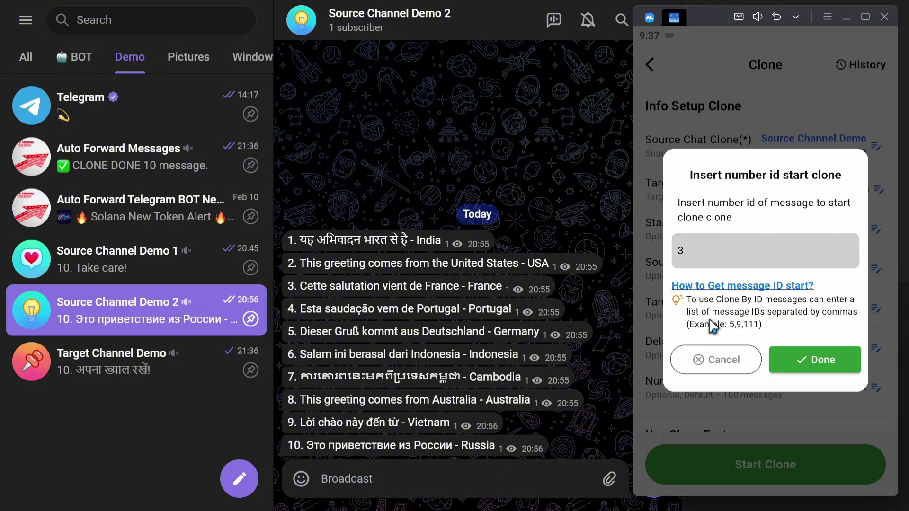
click(820, 367)
drag(770, 416, 776, 130)
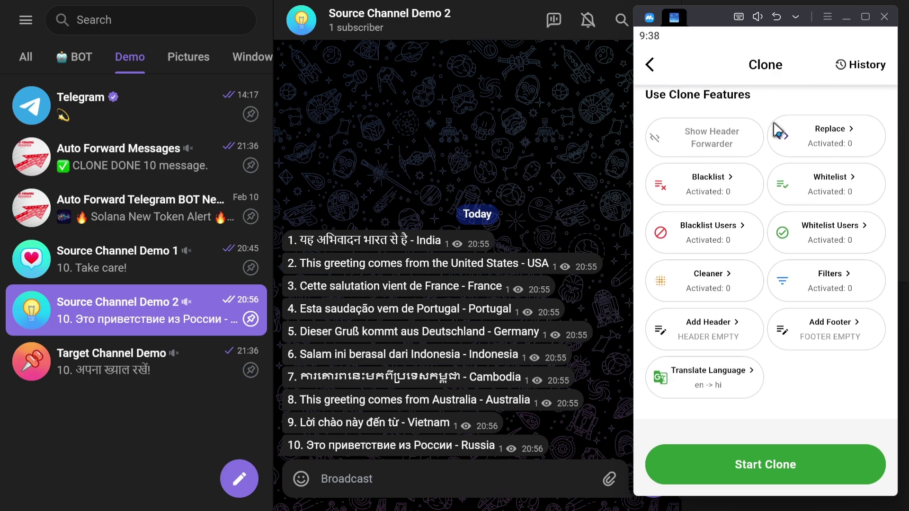
- Set the translation From to Auto Detect Language and To to English, giving auto -> en
click(713, 391)
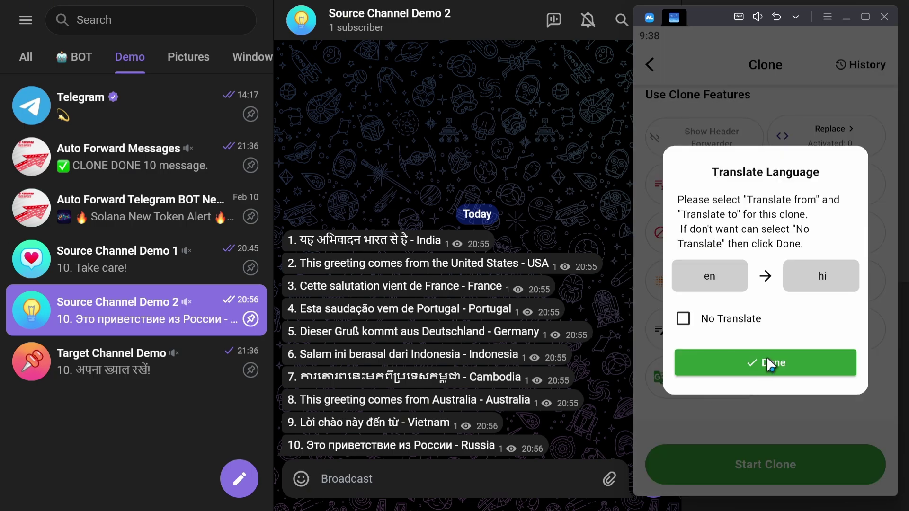
click(706, 282)
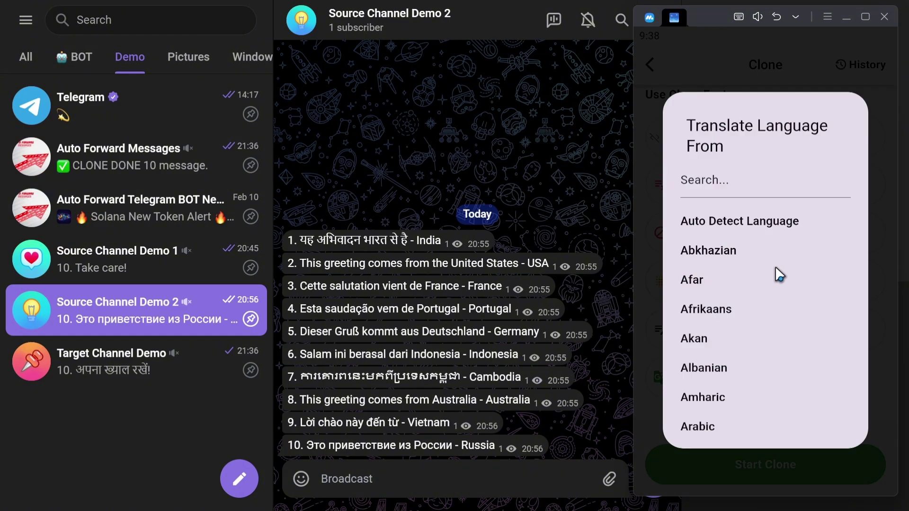
click(725, 227)
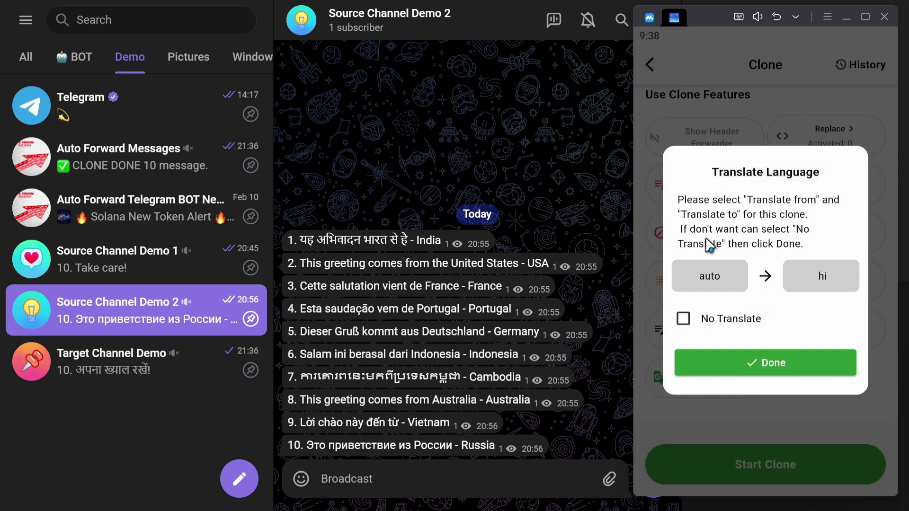
click(821, 277)
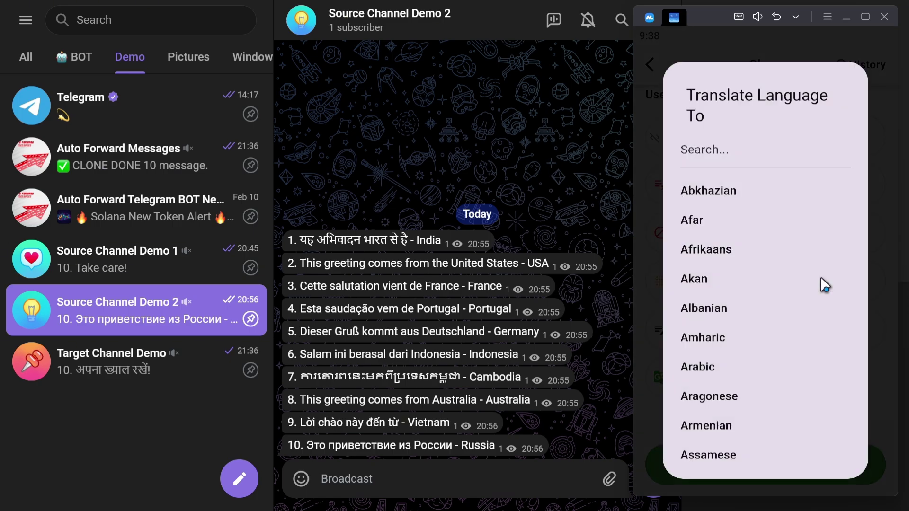
click(697, 154)
text(engli)
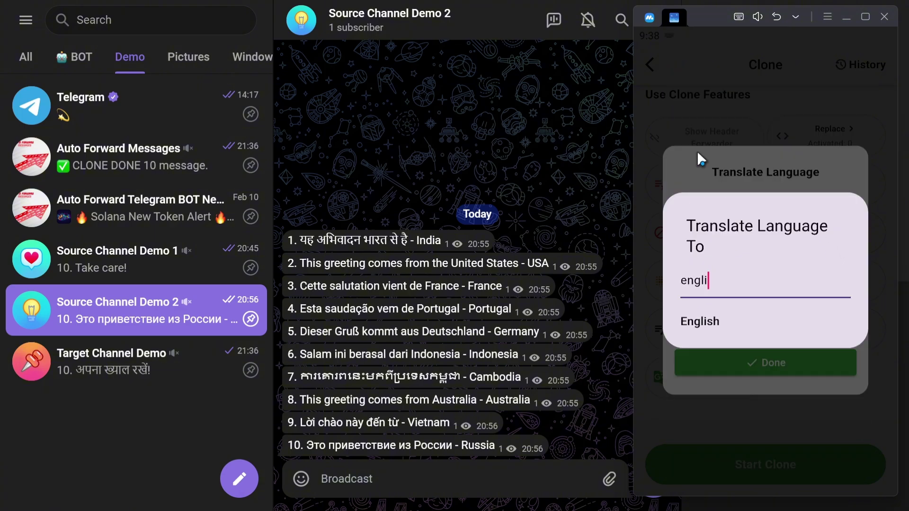
click(716, 325)
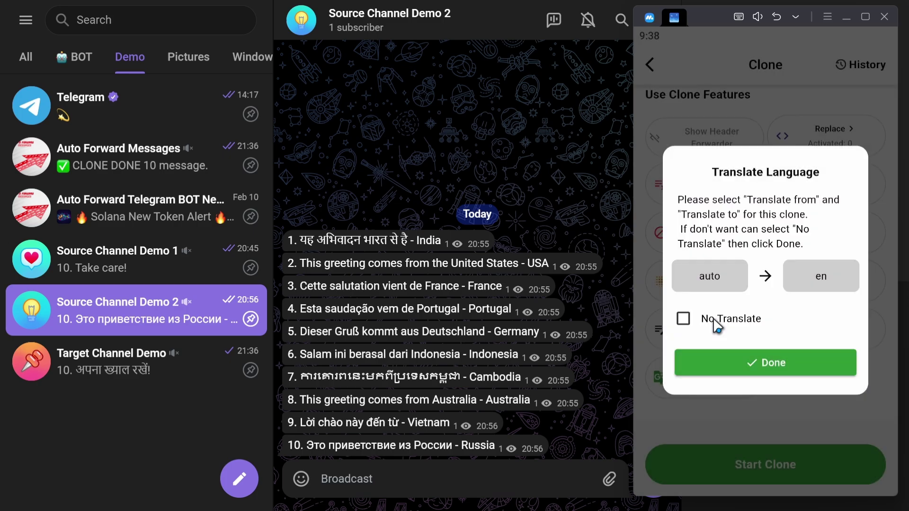
click(771, 373)
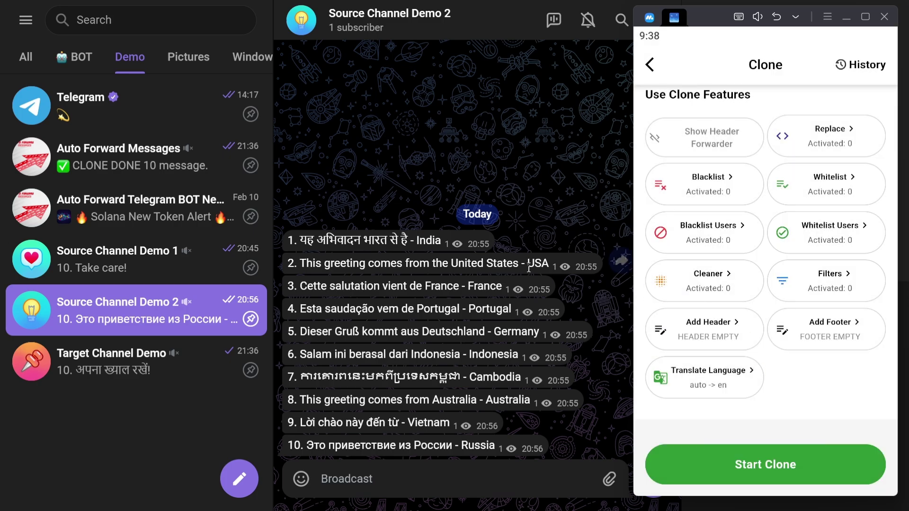
- Post a '----------' separator line in Target Channel Demo
click(173, 361)
text(----------)
key(Return)
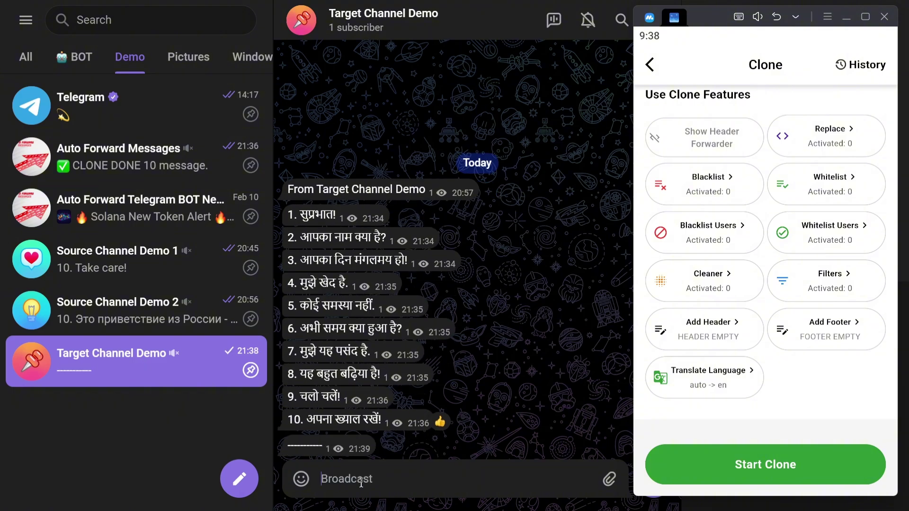
- Start cloning Source Channel Demo 2 and watch the English translations arrive in Target Channel Demo
click(759, 465)
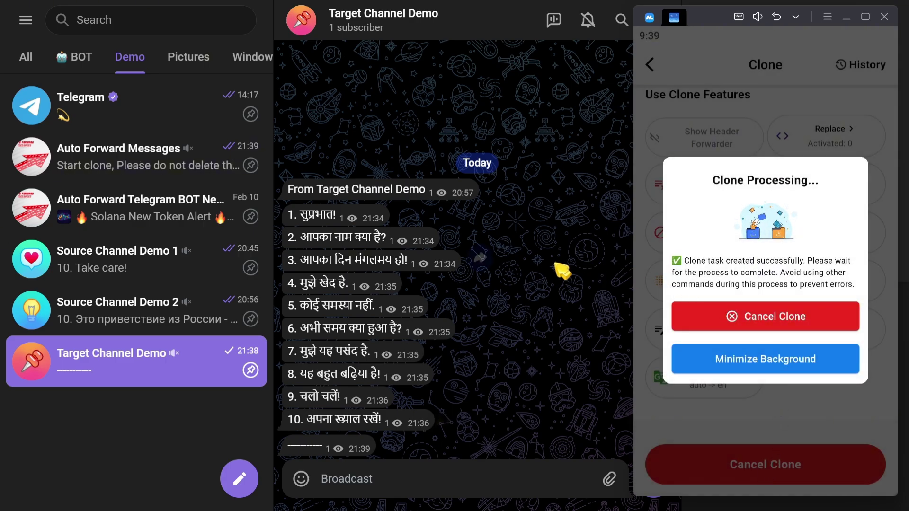
click(123, 318)
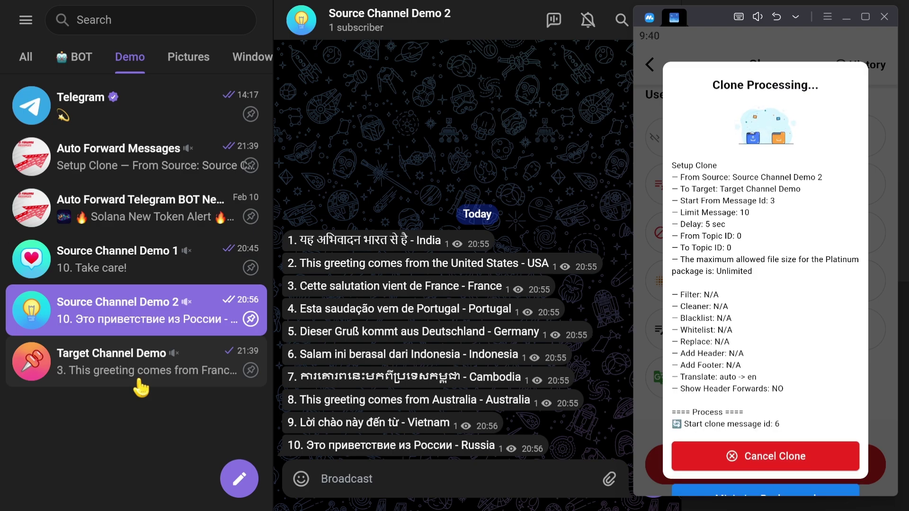
click(138, 381)
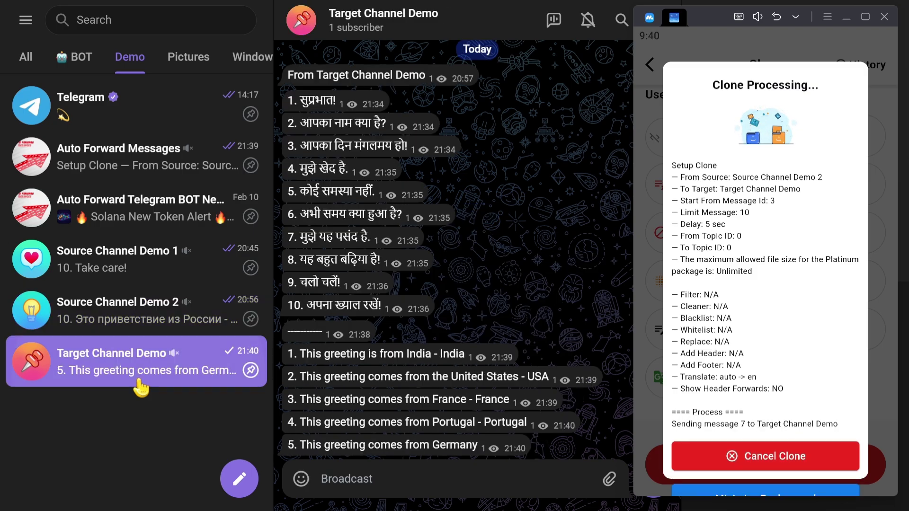